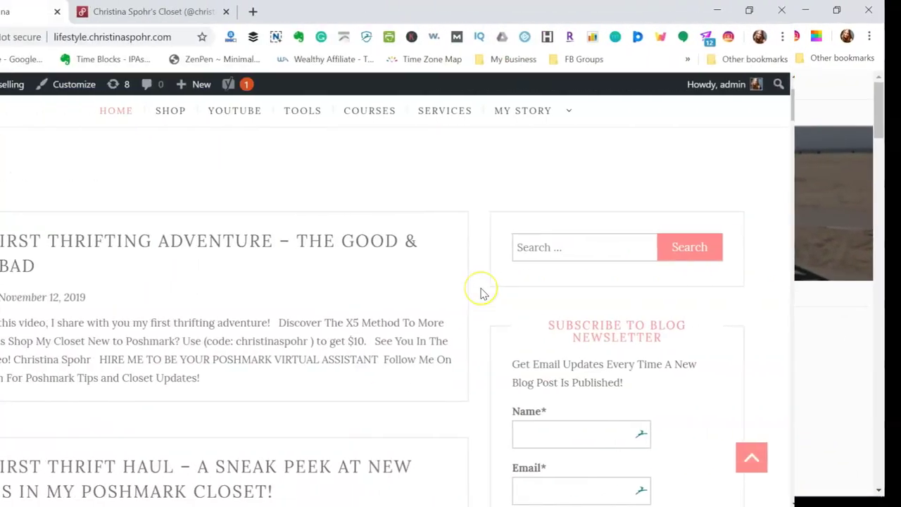
Examine the blog's home page and the Shop My Poshmark Closet widget in its sidebar
{"action": "scroll", "coordinate": [481, 294], "scroll_direction": "down", "scroll_amount": 3}
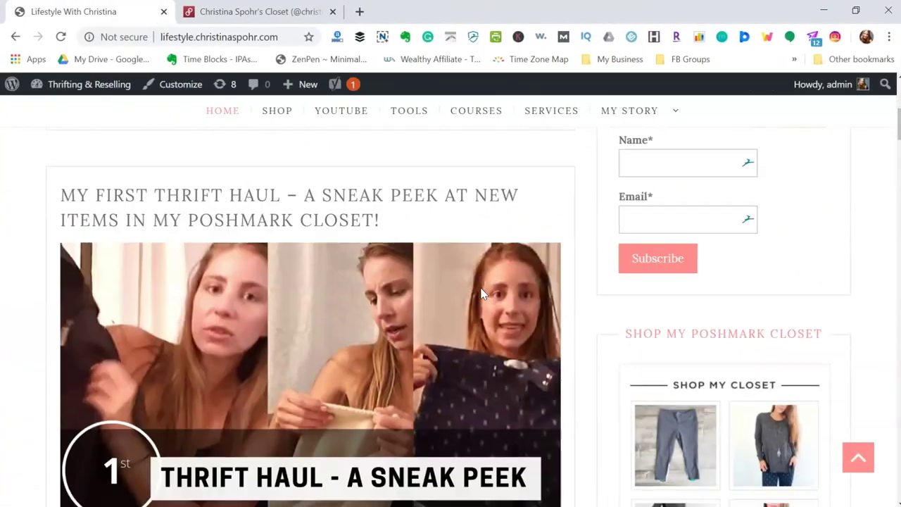
{"action": "scroll", "coordinate": [481, 294], "scroll_direction": "down", "scroll_amount": 3}
{"action": "scroll", "coordinate": [760, 373], "scroll_direction": "down", "scroll_amount": 1}
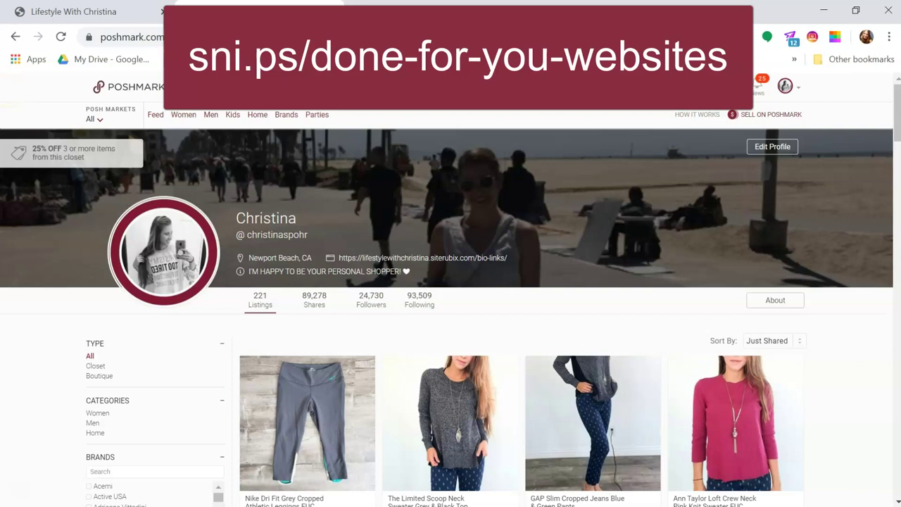
{"action": "left_click", "coordinate": [42, 12]}
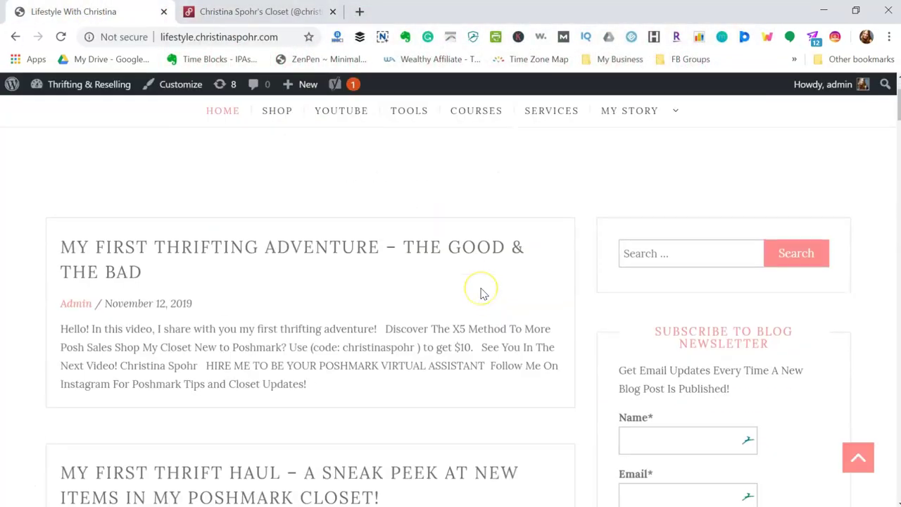
{"action": "scroll", "coordinate": [483, 294], "scroll_direction": "down", "scroll_amount": 6}
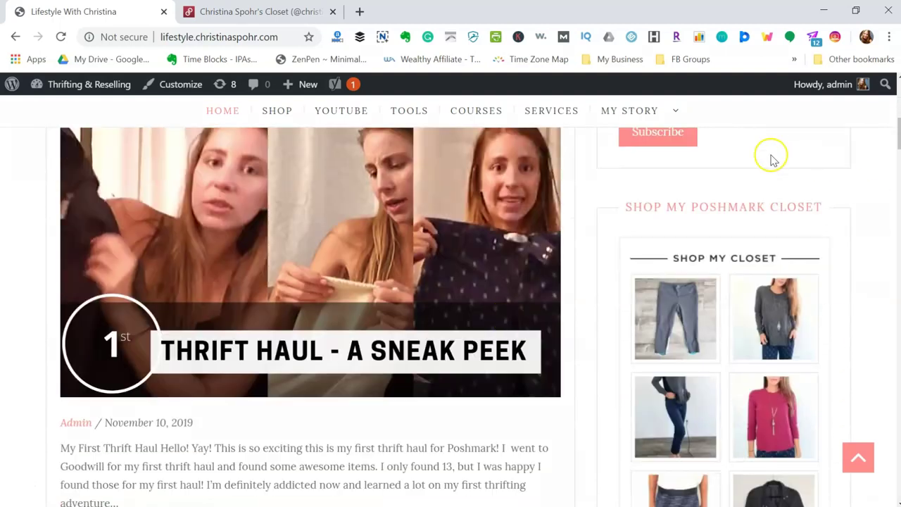
{"action": "scroll", "coordinate": [771, 159], "scroll_direction": "down", "scroll_amount": 1}
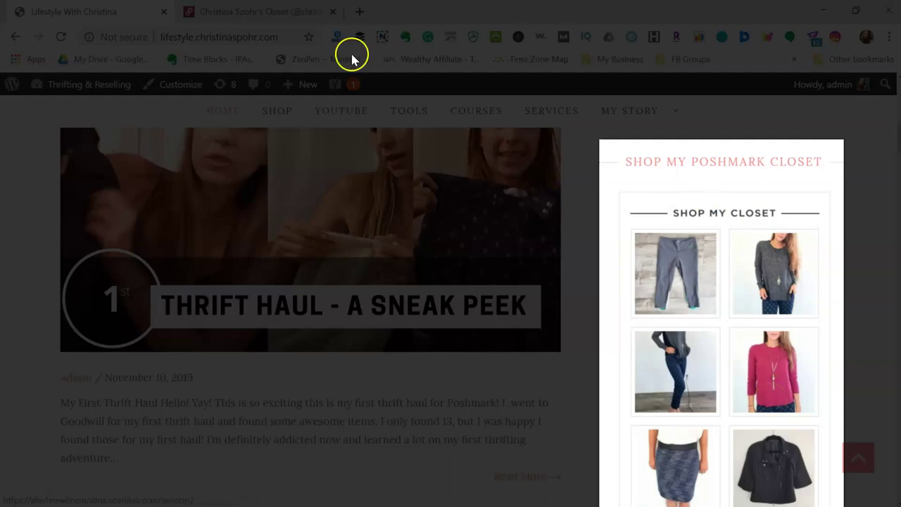
Switch to the Poshmark closet page and open the Closet Widget generator
{"action": "left_click", "coordinate": [242, 10]}
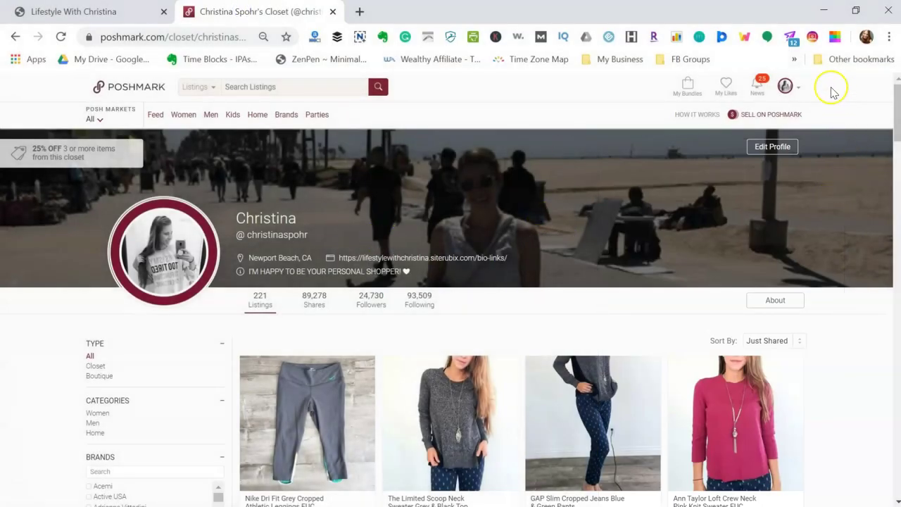
{"action": "left_click", "coordinate": [794, 93]}
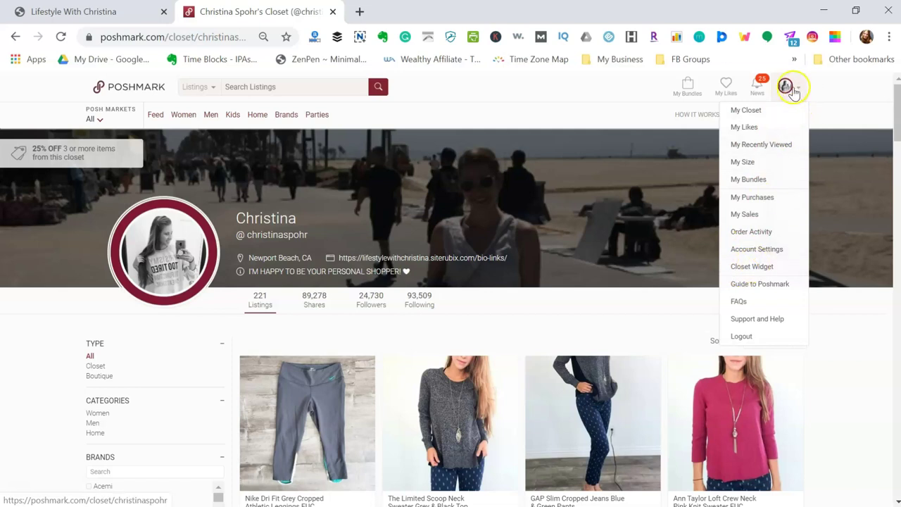
{"action": "left_click", "coordinate": [749, 267]}
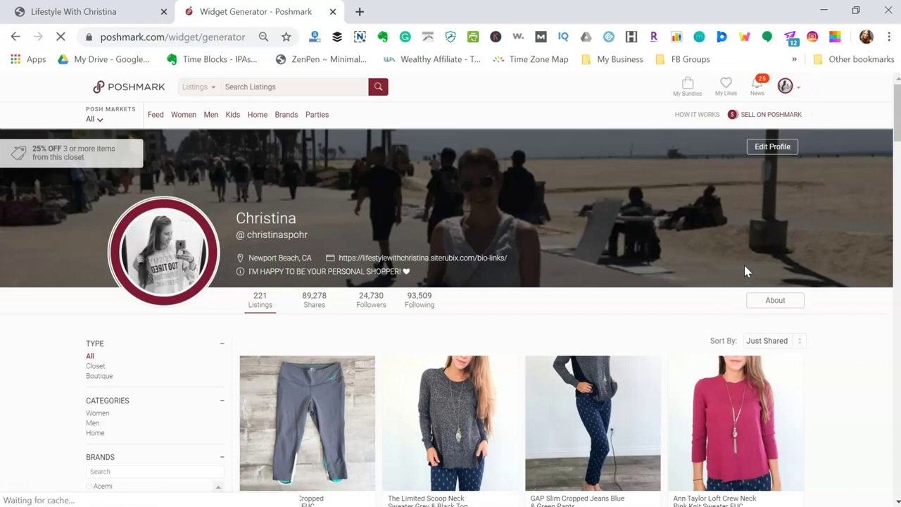
Preview the Poshmark widget with 4 listings, and set the number of displayed listings back to 8
{"action": "scroll", "coordinate": [288, 347], "scroll_direction": "down", "scroll_amount": 2}
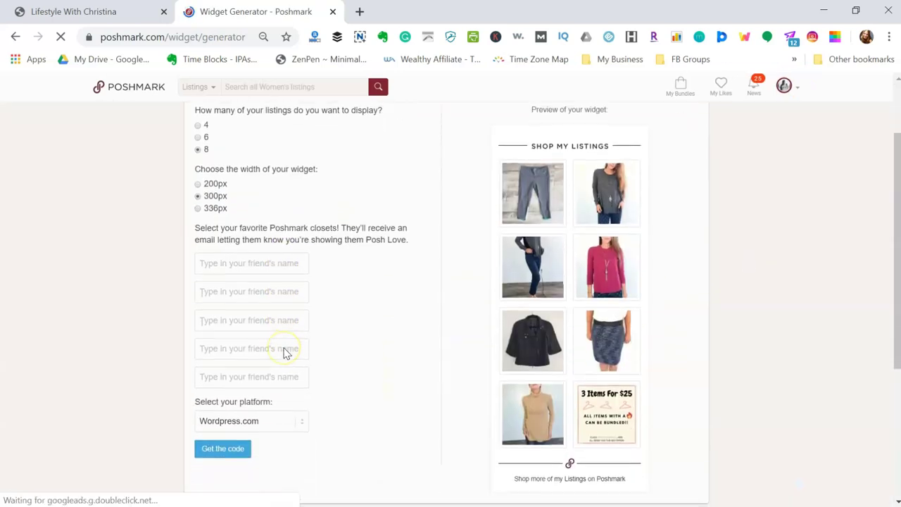
{"action": "scroll", "coordinate": [288, 352], "scroll_direction": "up", "scroll_amount": 1}
{"action": "left_click", "coordinate": [200, 178]}
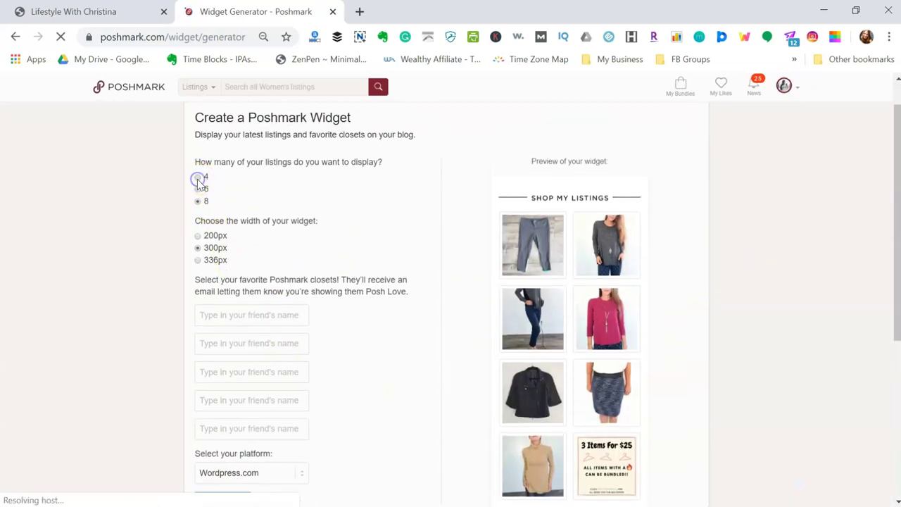
{"action": "left_click", "coordinate": [199, 189]}
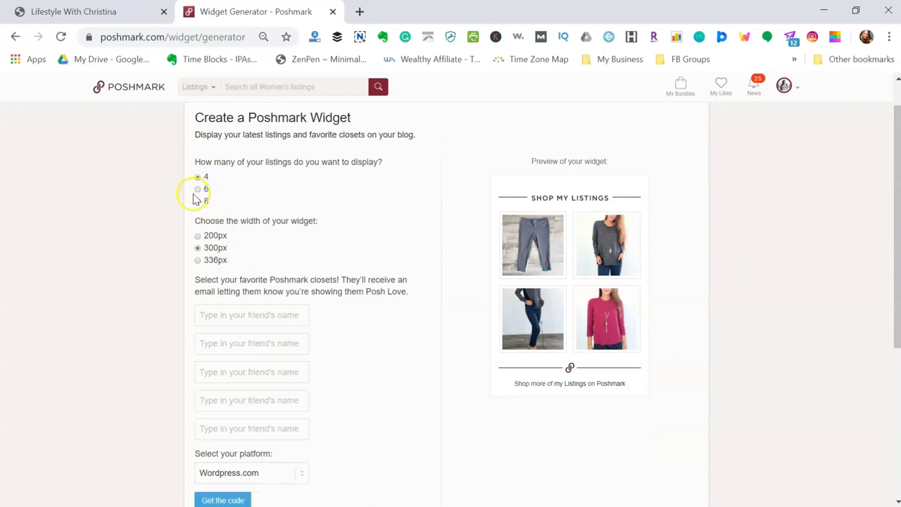
{"action": "left_click", "coordinate": [199, 200]}
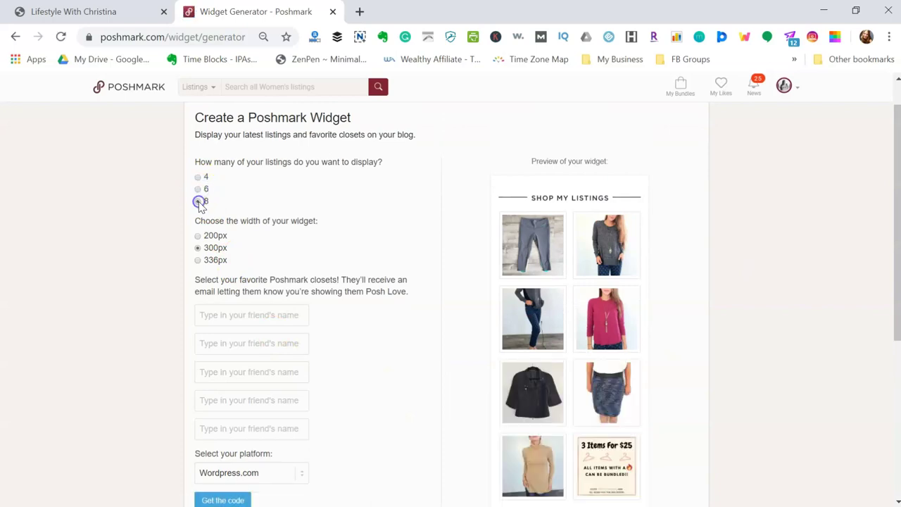
Review the widget preview, try the 200px width, and set the width back to 300px
{"action": "scroll", "coordinate": [334, 296], "scroll_direction": "down", "scroll_amount": 1}
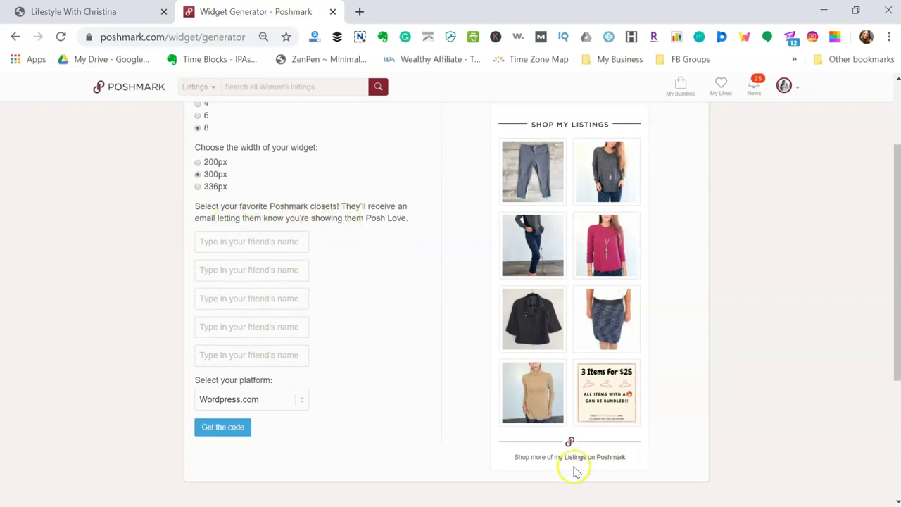
{"action": "scroll", "coordinate": [373, 313], "scroll_direction": "up", "scroll_amount": 1}
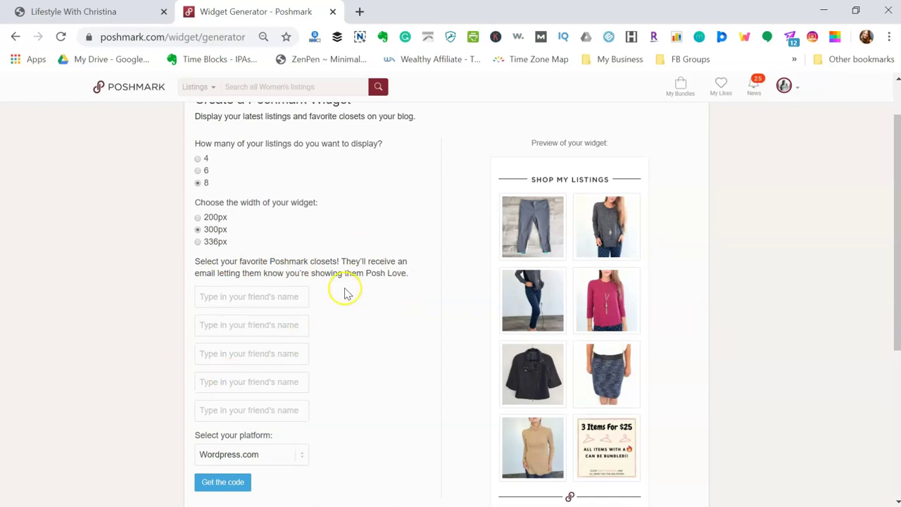
{"action": "scroll", "coordinate": [345, 294], "scroll_direction": "down", "scroll_amount": 1}
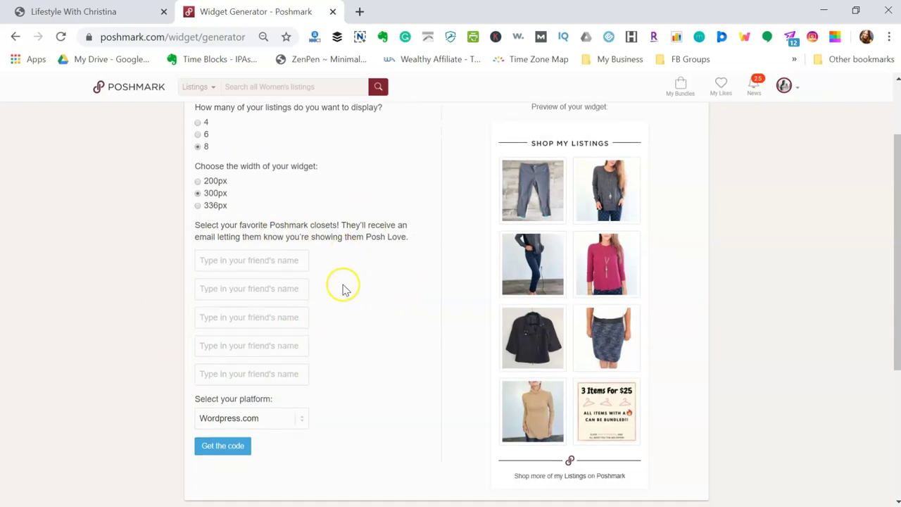
{"action": "left_click", "coordinate": [198, 181]}
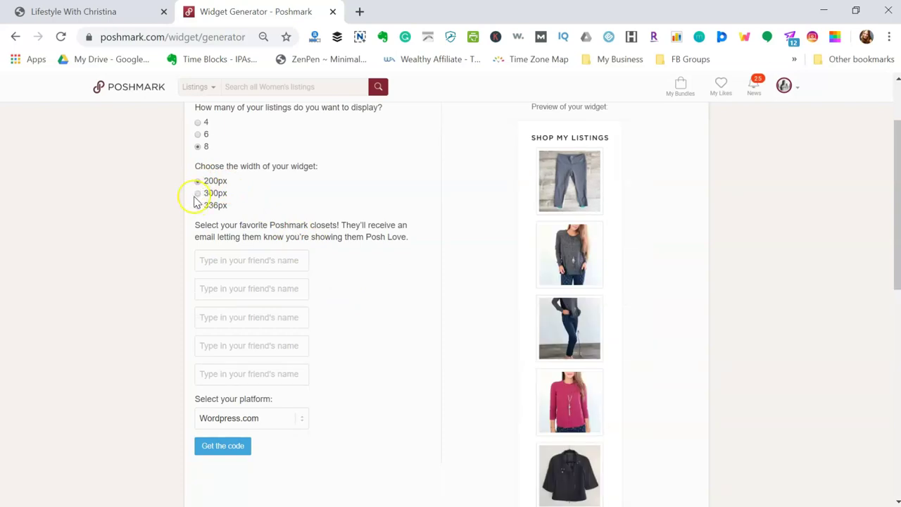
{"action": "left_click", "coordinate": [197, 194]}
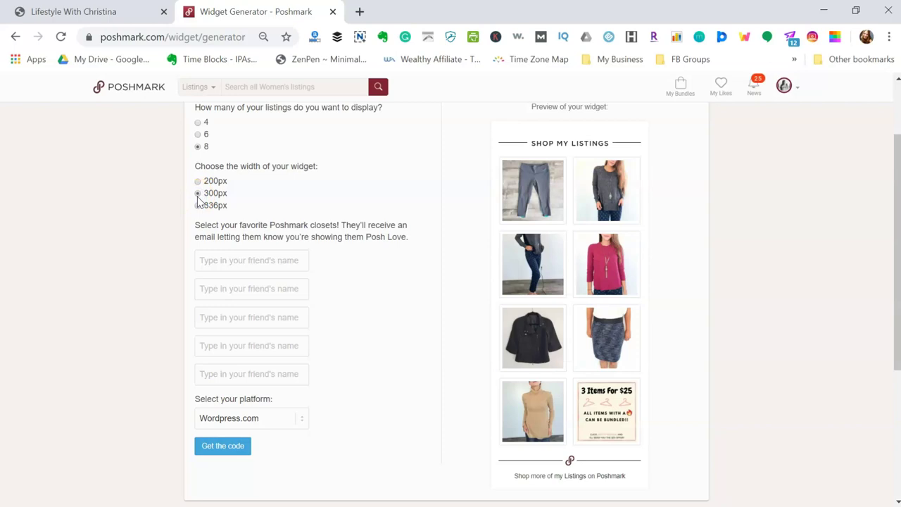
Generate the widget's HTML code for the Wordpress.com platform and copy the whole code
{"action": "scroll", "coordinate": [198, 202], "scroll_direction": "down", "scroll_amount": 1}
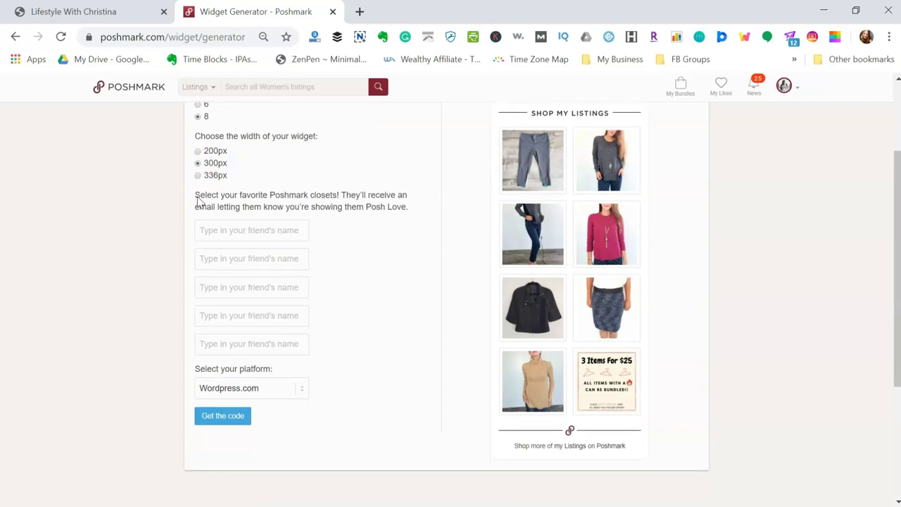
{"action": "left_click", "coordinate": [296, 389]}
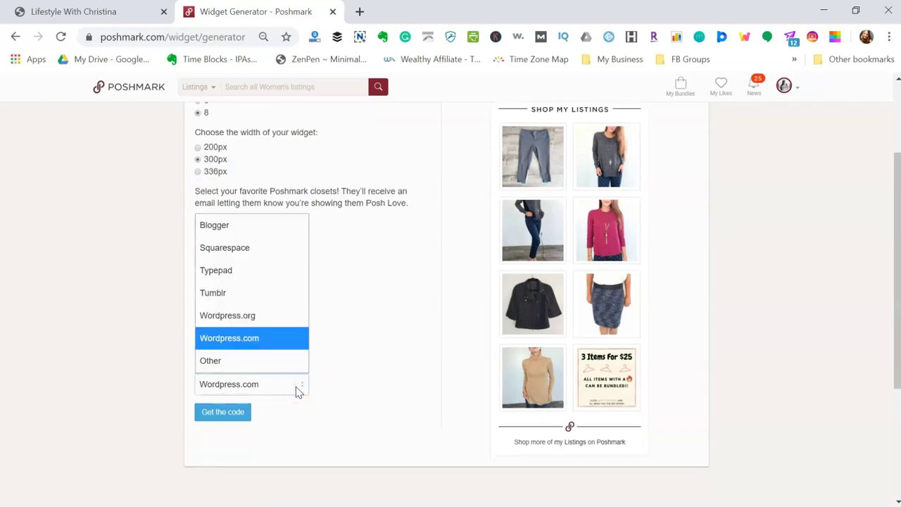
{"action": "left_click", "coordinate": [237, 229]}
{"action": "left_click", "coordinate": [248, 344]}
{"action": "left_click", "coordinate": [224, 415]}
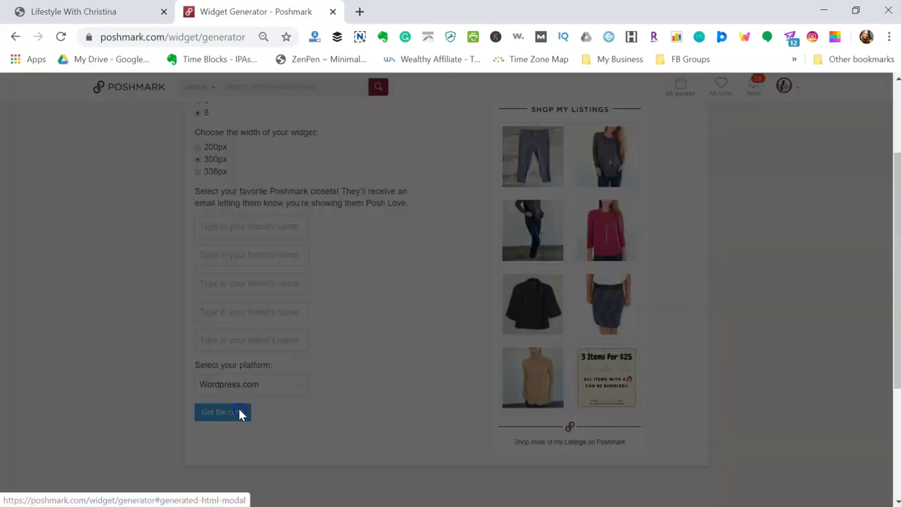
{"action": "left_click", "coordinate": [479, 225]}
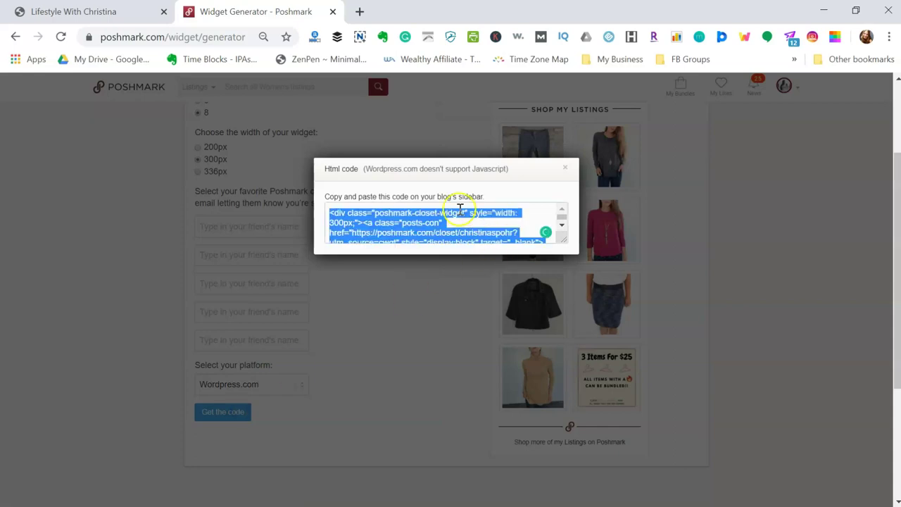
Return to the Thrifting & Reselling blog and open its site customizer
{"action": "left_click", "coordinate": [119, 14]}
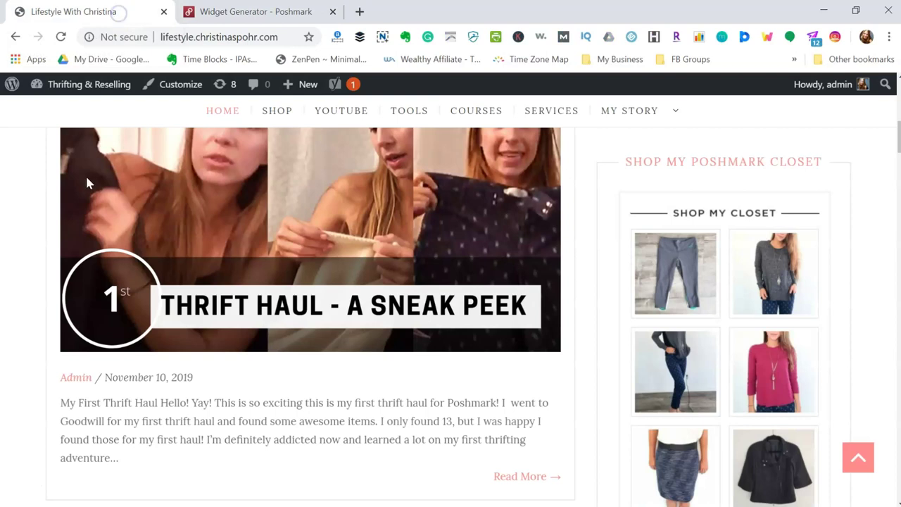
{"action": "left_click", "coordinate": [171, 94]}
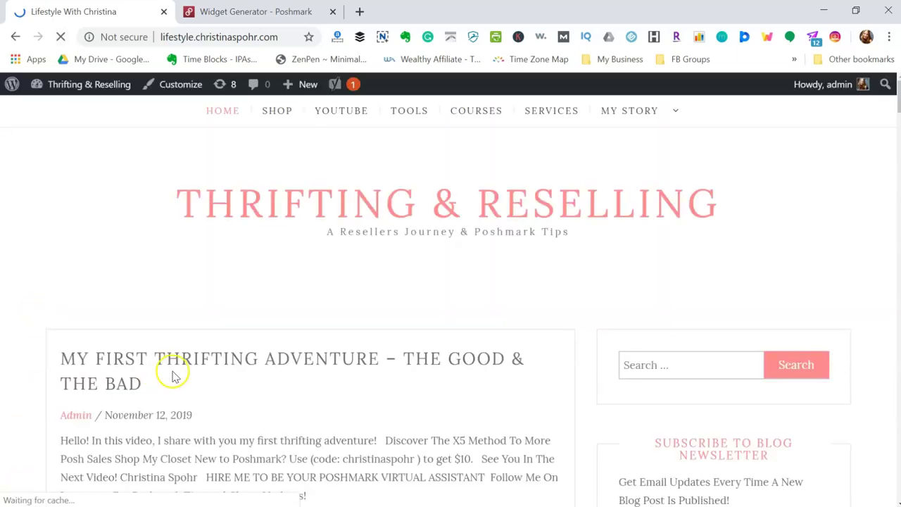
{"action": "left_click", "coordinate": [180, 89]}
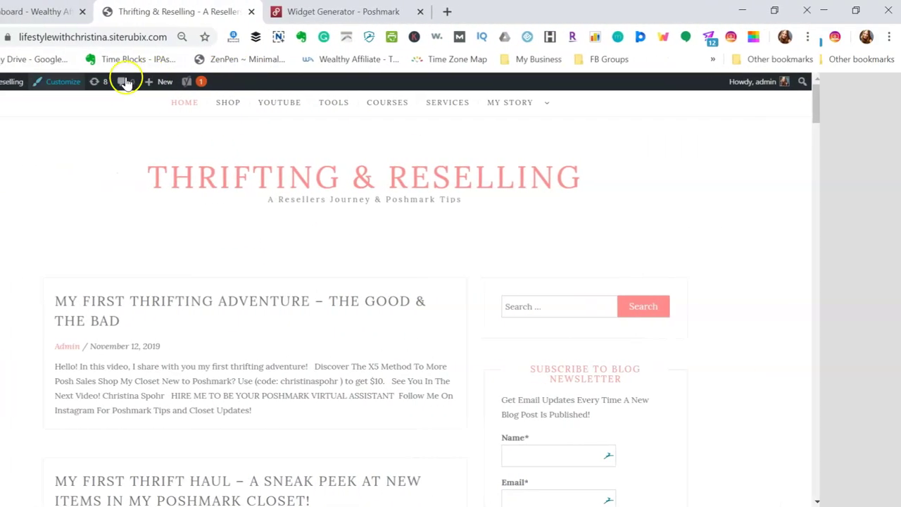
{"action": "left_click", "coordinate": [133, 91]}
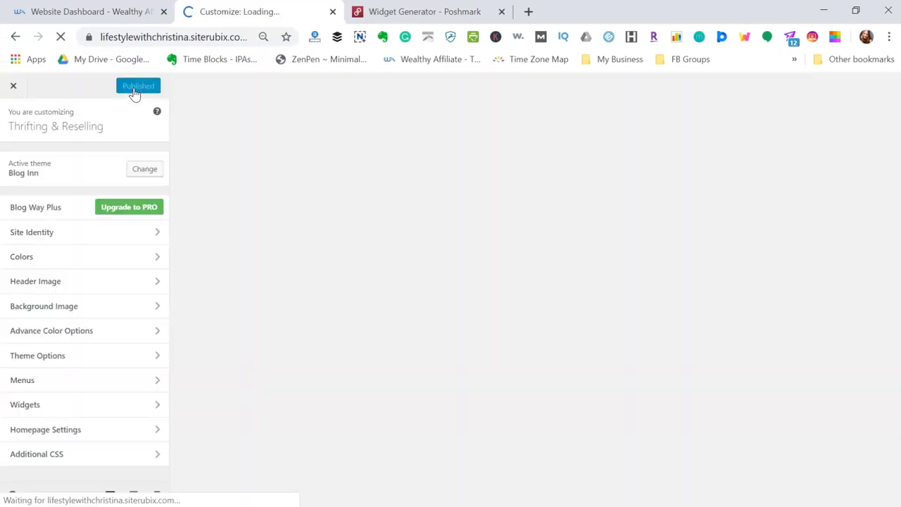
{"action": "left_click", "coordinate": [205, 161]}
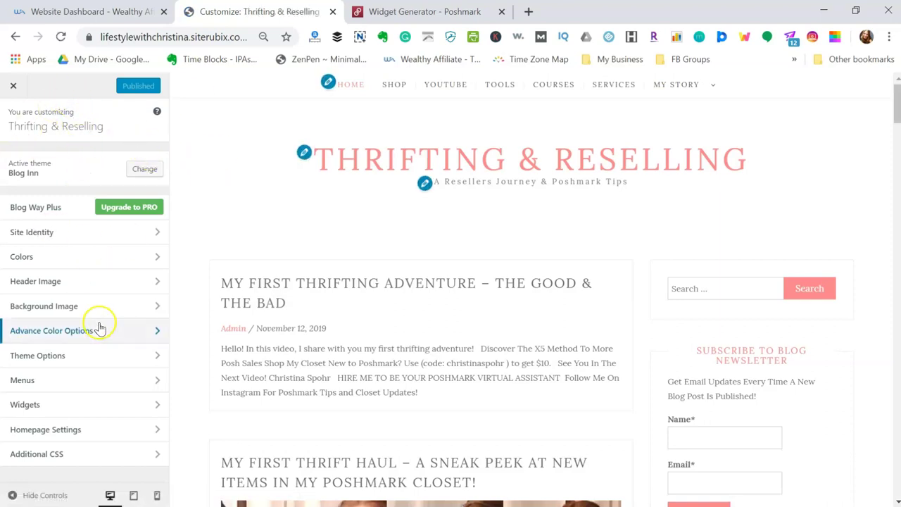
Add a Custom HTML widget to the blog's Sidebar widget area, searching the available widgets for "html"
{"action": "left_click", "coordinate": [44, 408]}
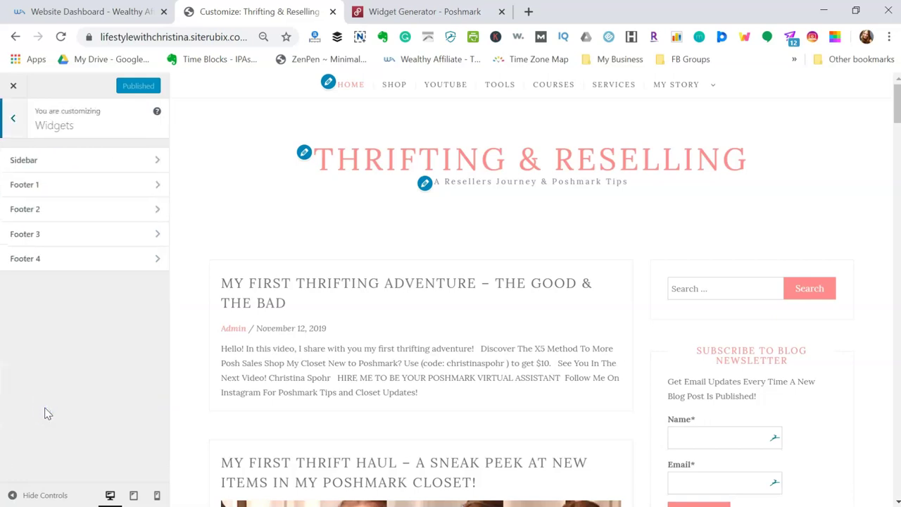
{"action": "left_click", "coordinate": [141, 163]}
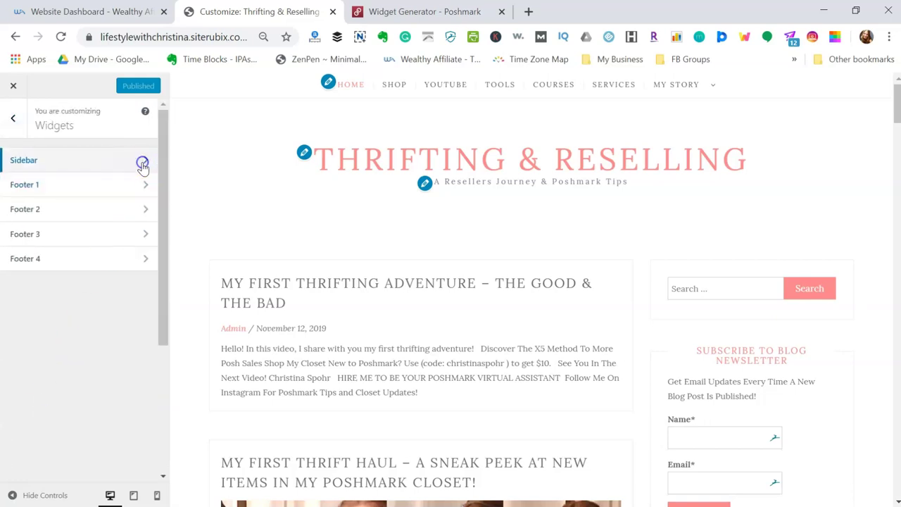
{"action": "scroll", "coordinate": [142, 167], "scroll_direction": "down", "scroll_amount": 3}
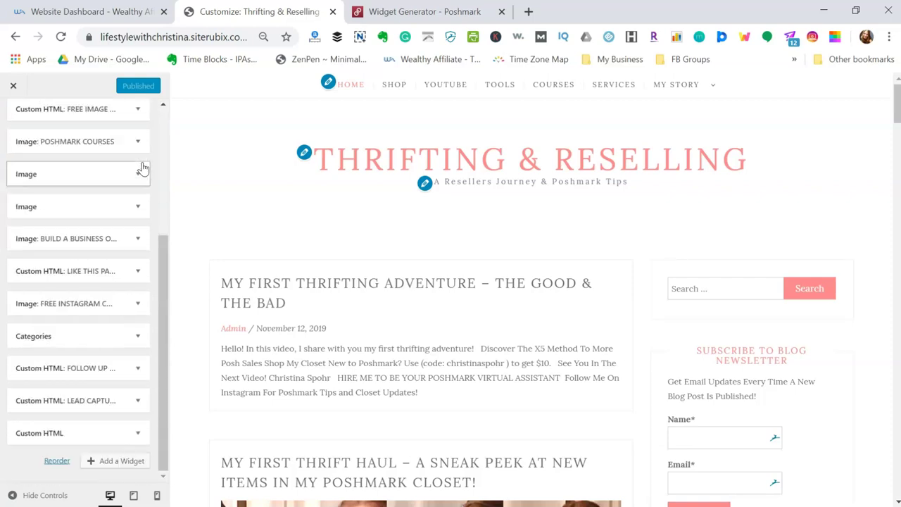
{"action": "left_click", "coordinate": [97, 464]}
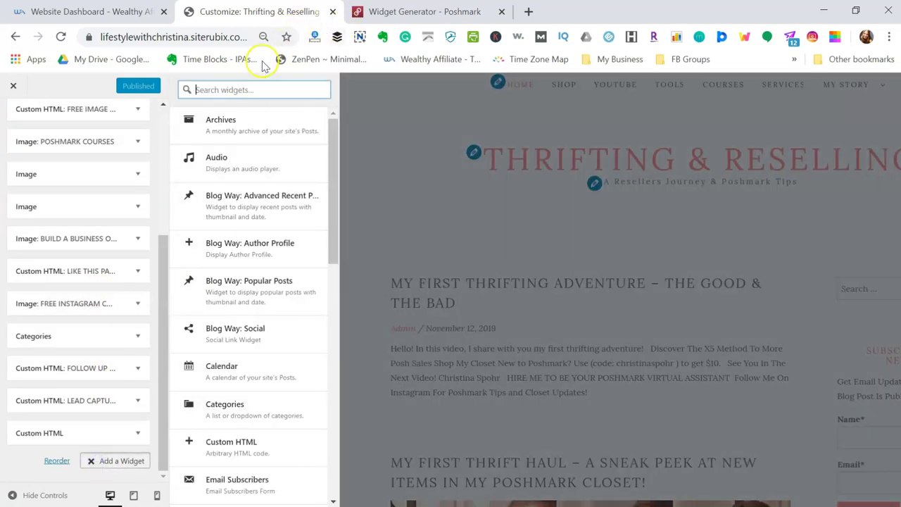
{"action": "left_click", "coordinate": [237, 89]}
{"action": "type", "text": "html"}
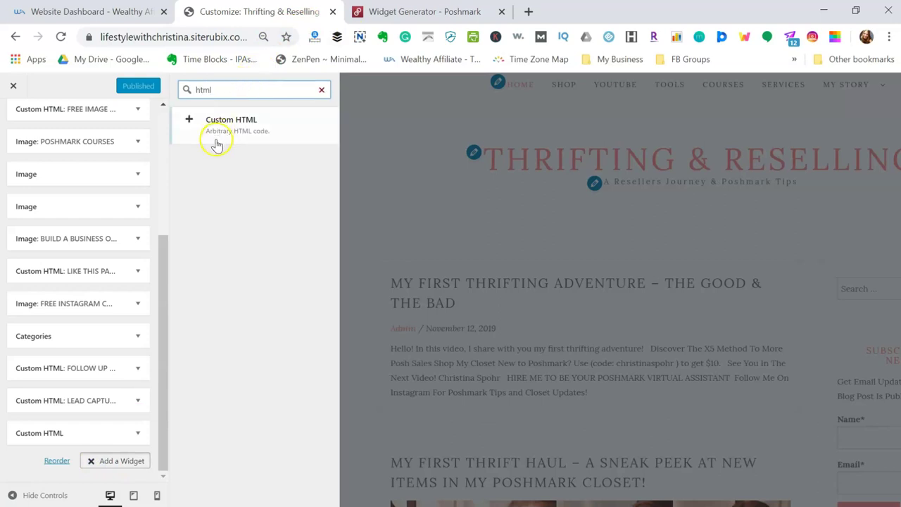
{"action": "left_click", "coordinate": [193, 131]}
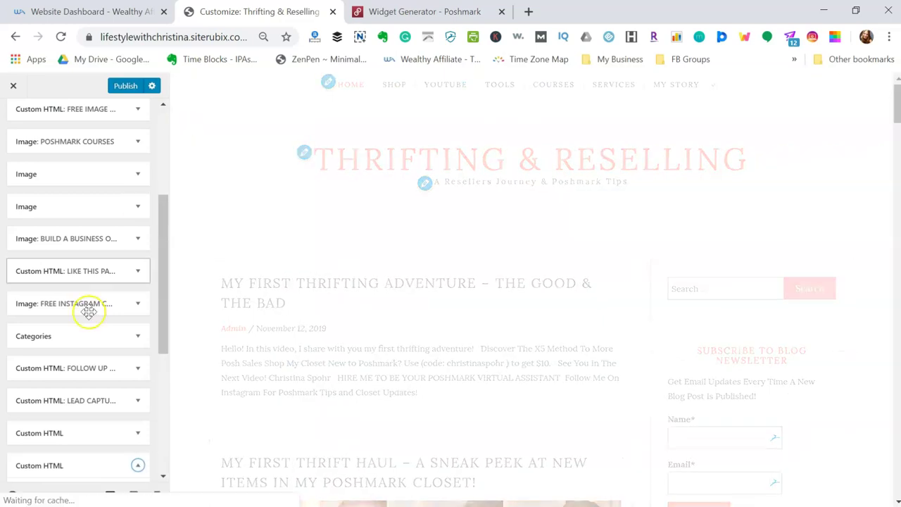
Paste the copied Poshmark widget code into the content of the new Custom HTML widget
{"action": "left_click", "coordinate": [89, 312]}
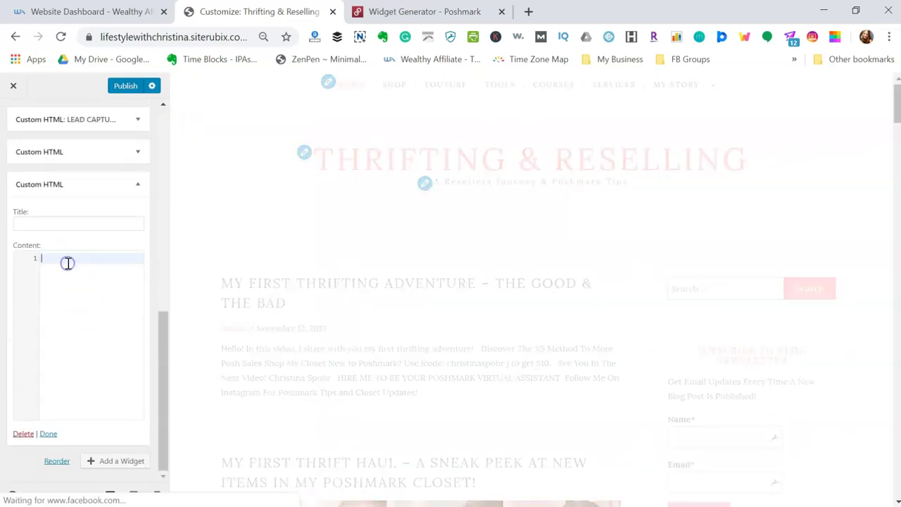
{"action": "key", "text": "ctrl+v"}
{"action": "left_click", "coordinate": [86, 345]}
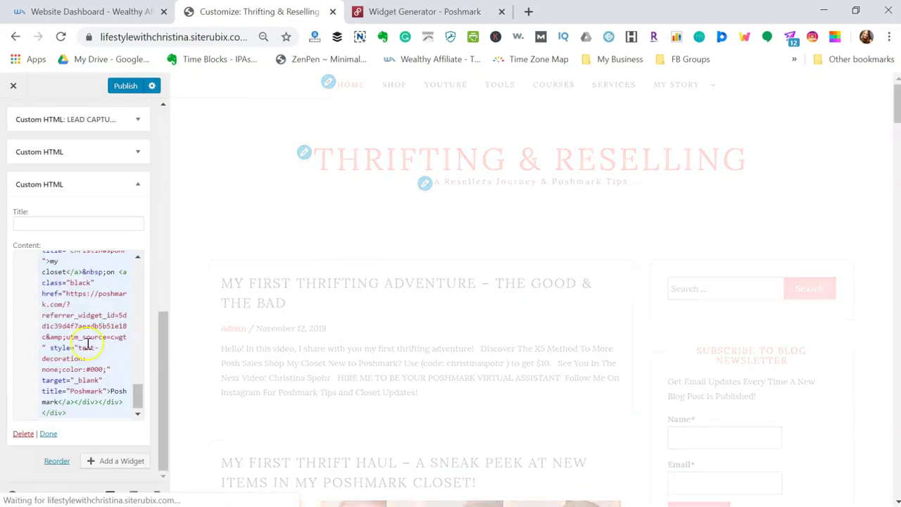
{"action": "left_click", "coordinate": [47, 433]}
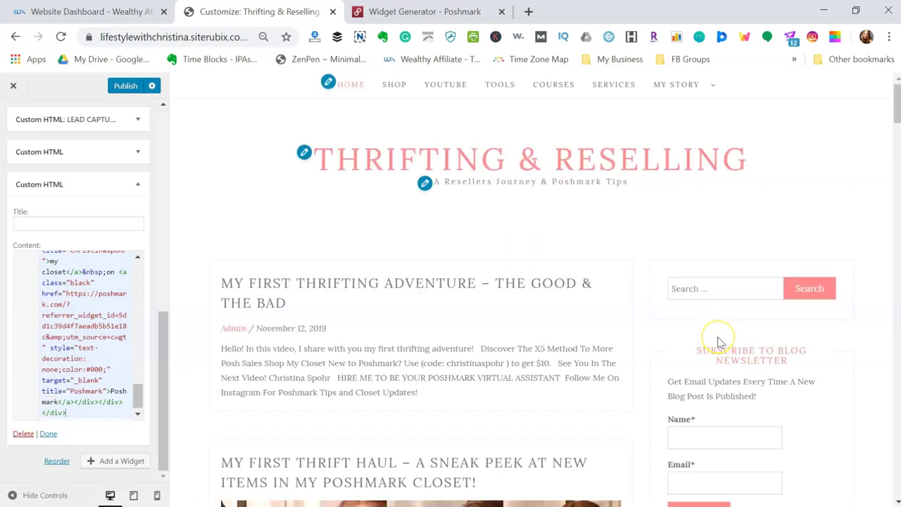
Check the Poshmark closet in the sidebar preview and move its Custom HTML widget directly above the POSHMARK COURSES image widget
{"action": "scroll", "coordinate": [719, 342], "scroll_direction": "down", "scroll_amount": 10}
{"action": "scroll", "coordinate": [718, 342], "scroll_direction": "down", "scroll_amount": 15}
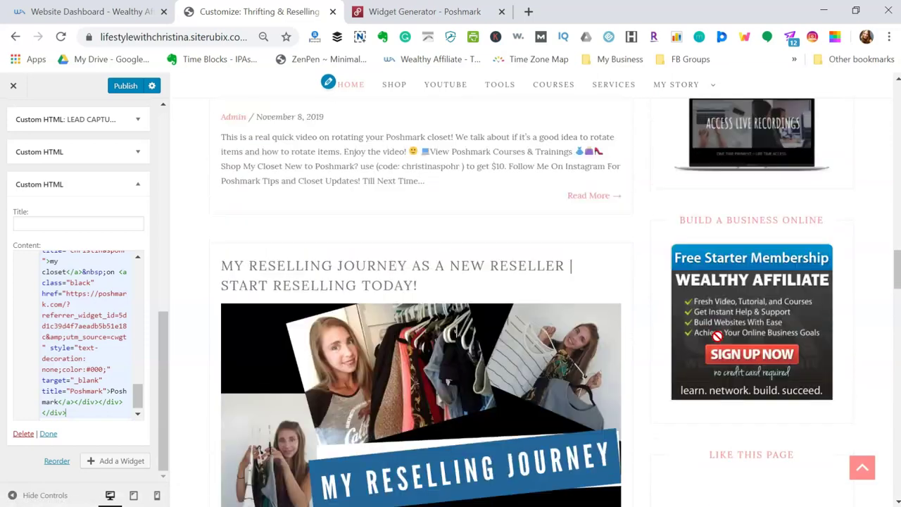
{"action": "scroll", "coordinate": [717, 336], "scroll_direction": "down", "scroll_amount": 3}
{"action": "scroll", "coordinate": [654, 456], "scroll_direction": "down", "scroll_amount": 10}
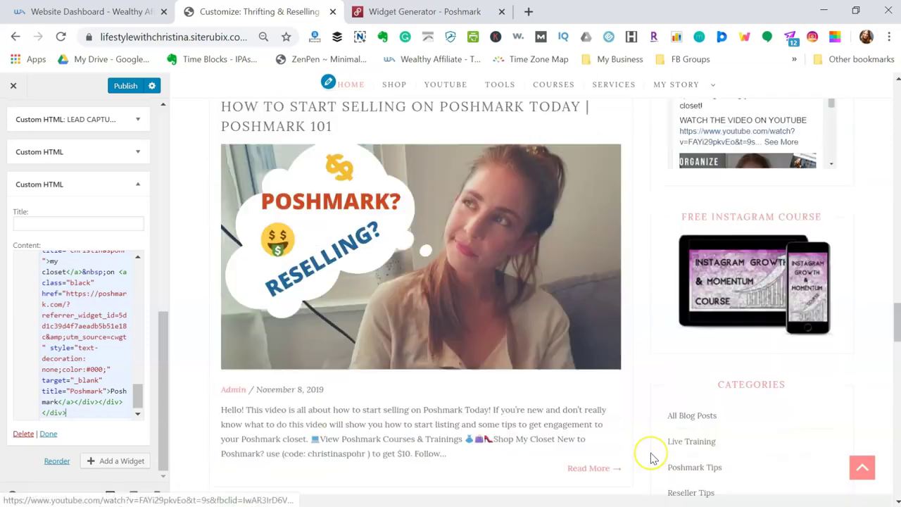
{"action": "scroll", "coordinate": [650, 453], "scroll_direction": "down", "scroll_amount": 9}
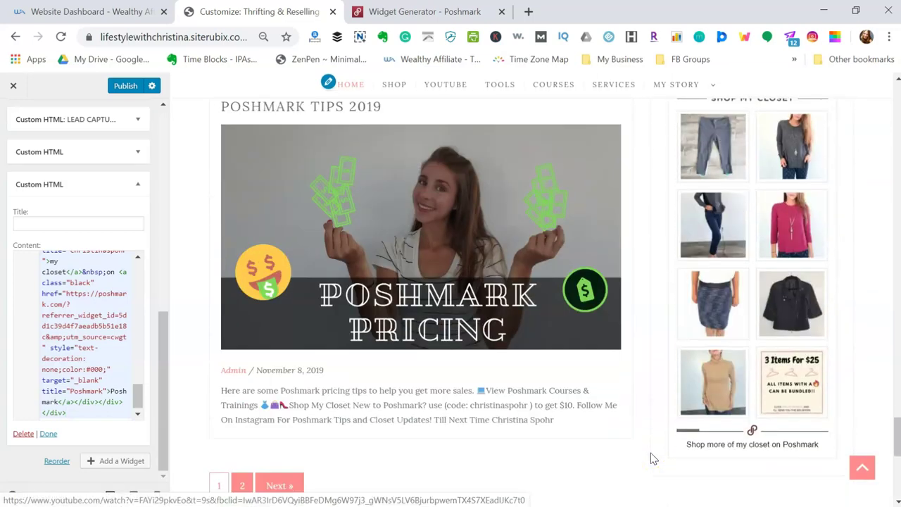
{"action": "left_click", "coordinate": [676, 227]}
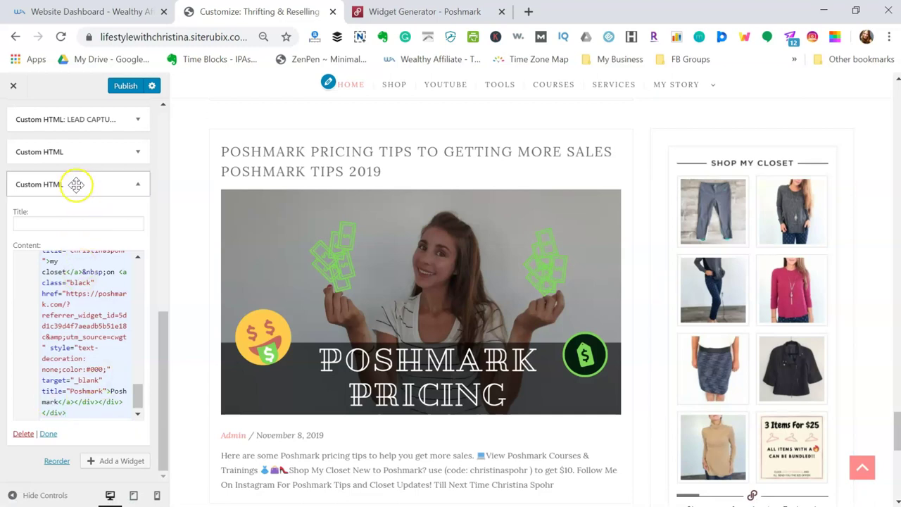
{"action": "left_click_drag", "start_coordinate": [74, 191], "coordinate": [73, 169]}
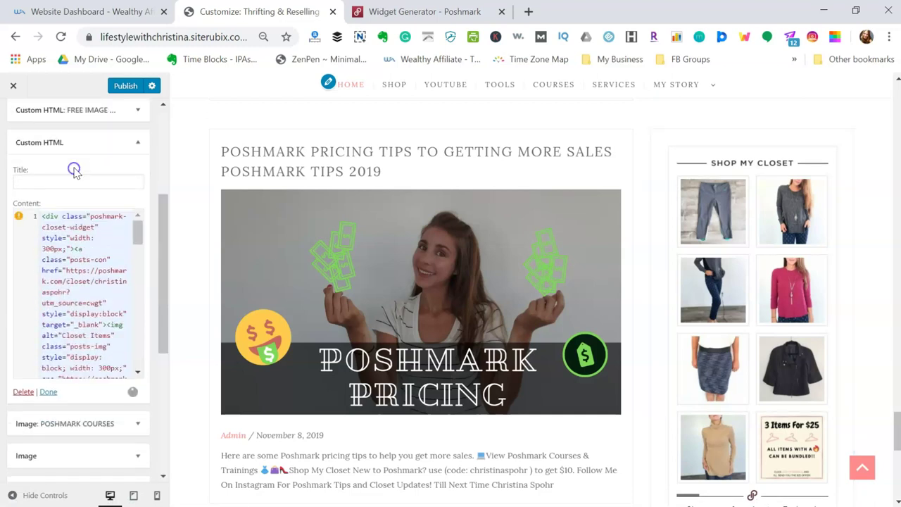
Delete the Custom HTML widget holding the Poshmark code and leave the customizer, discarding the unpublished changes
{"action": "left_click", "coordinate": [23, 391]}
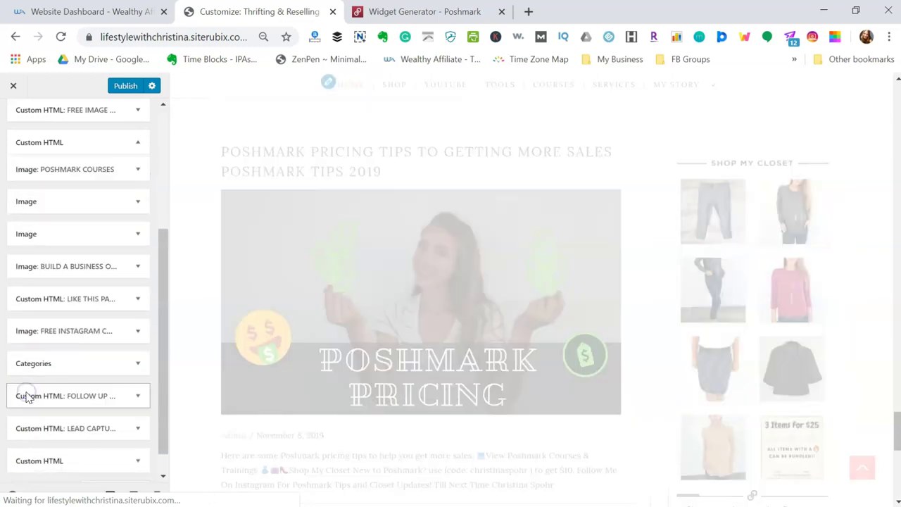
{"action": "left_click", "coordinate": [16, 86]}
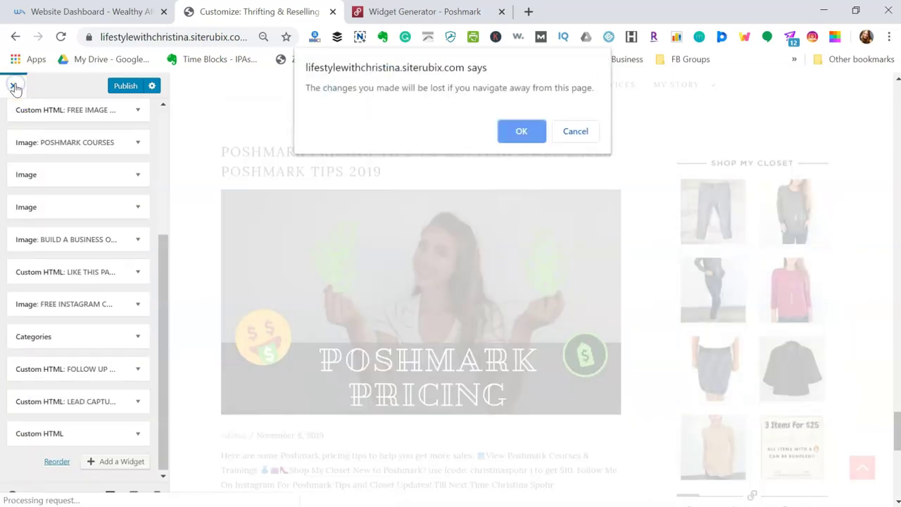
{"action": "left_click", "coordinate": [521, 131]}
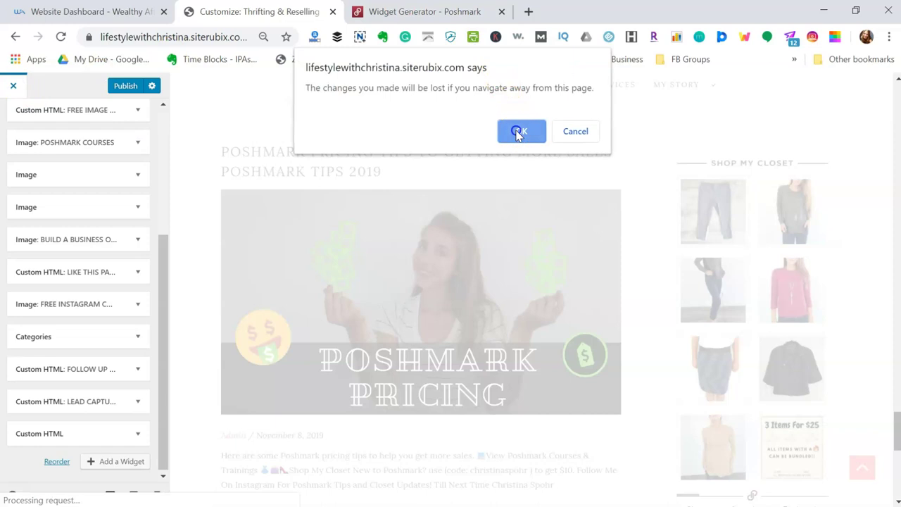